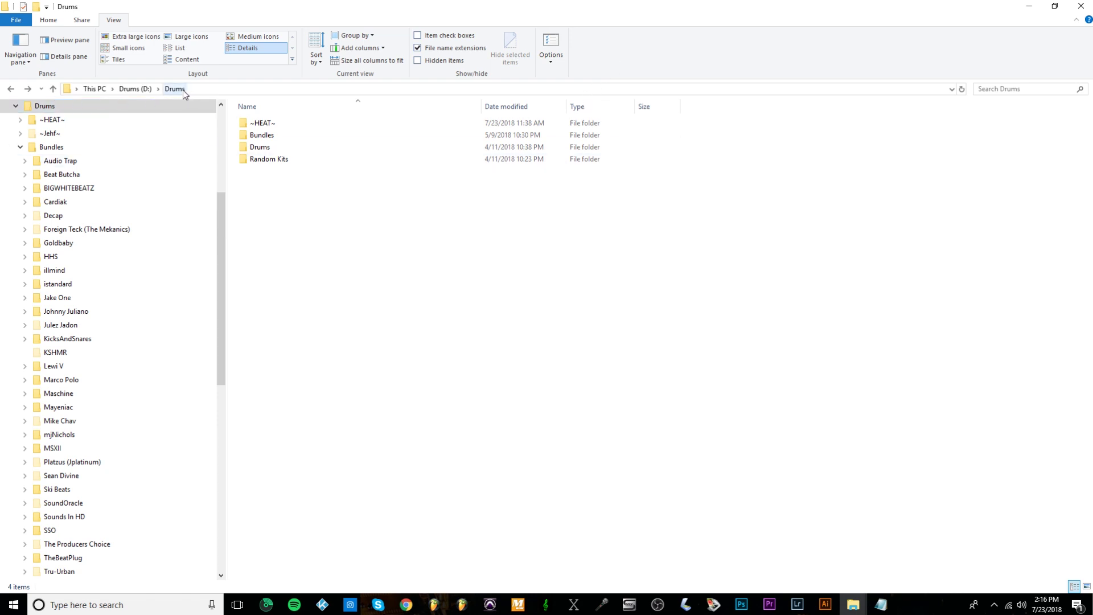
# Step: In File Explorer, browse the ~HEAT~, Bundles and BIGWHITEBEATZ folders, returning to D:\Drums
pyautogui.doubleClick(311, 125)
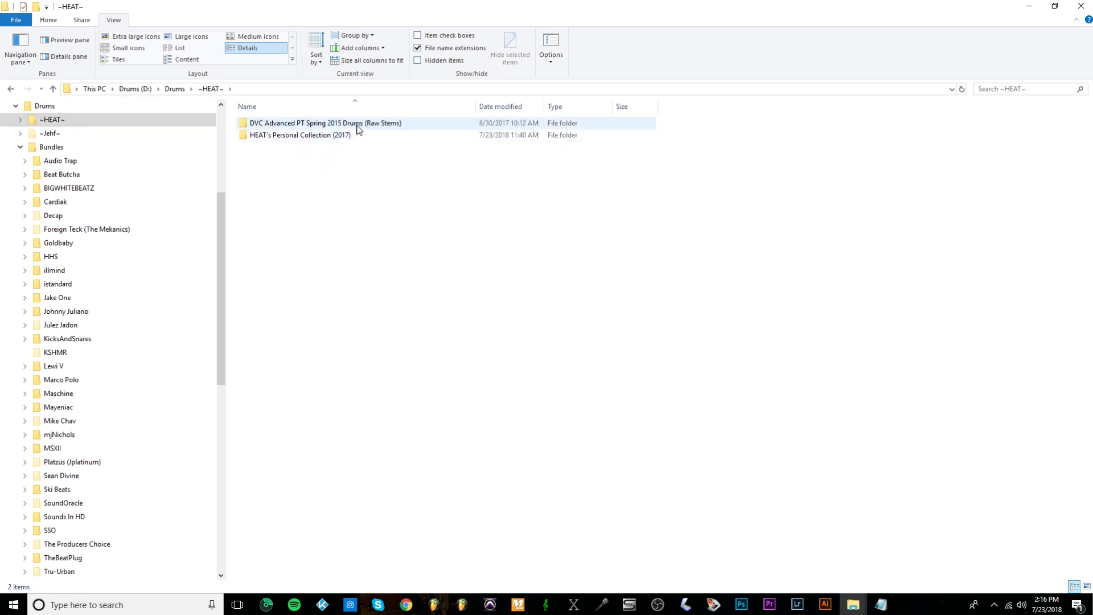
pyautogui.moveTo(341, 139)
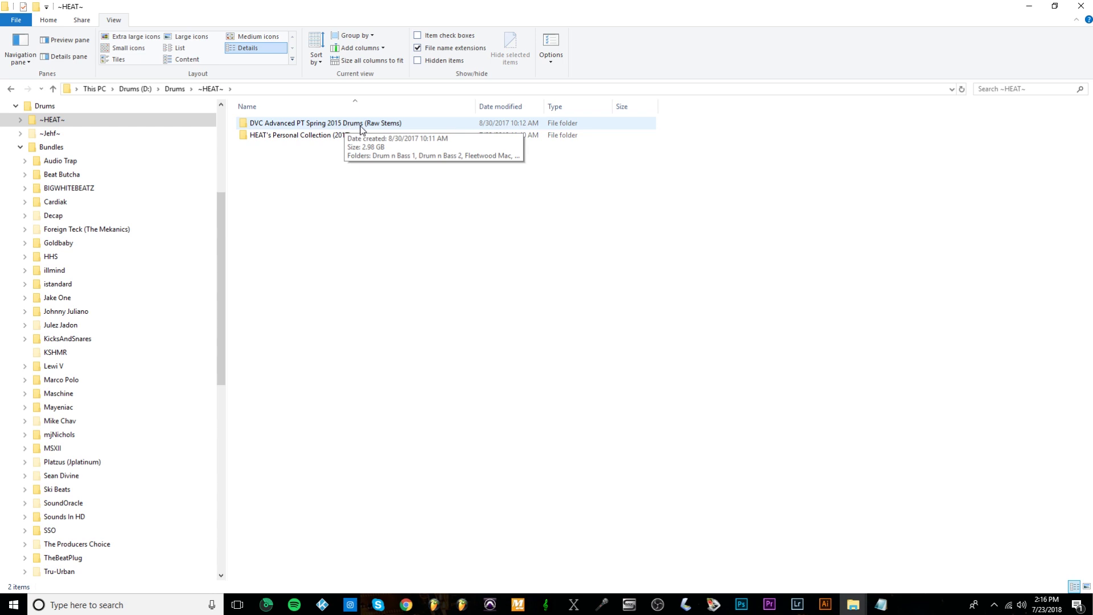
pyautogui.click(12, 88)
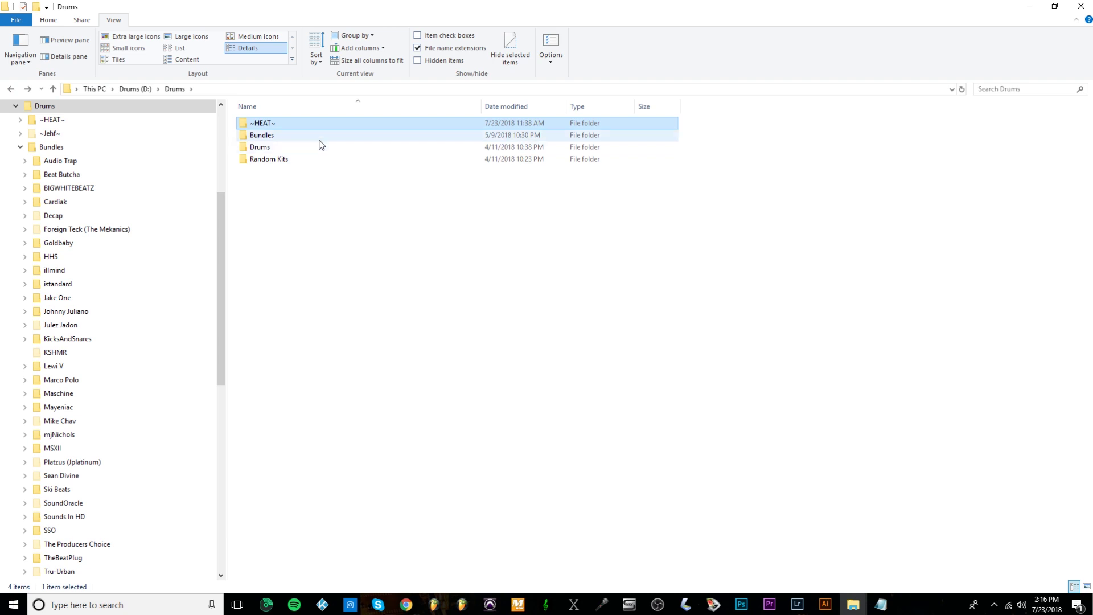
pyautogui.doubleClick(262, 135)
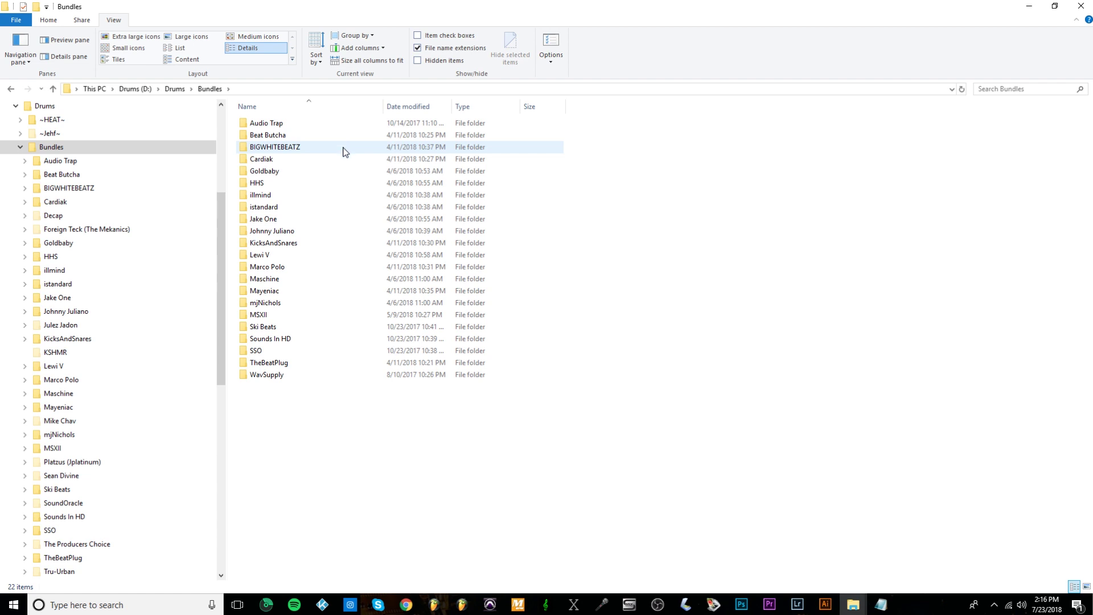
pyautogui.doubleClick(344, 149)
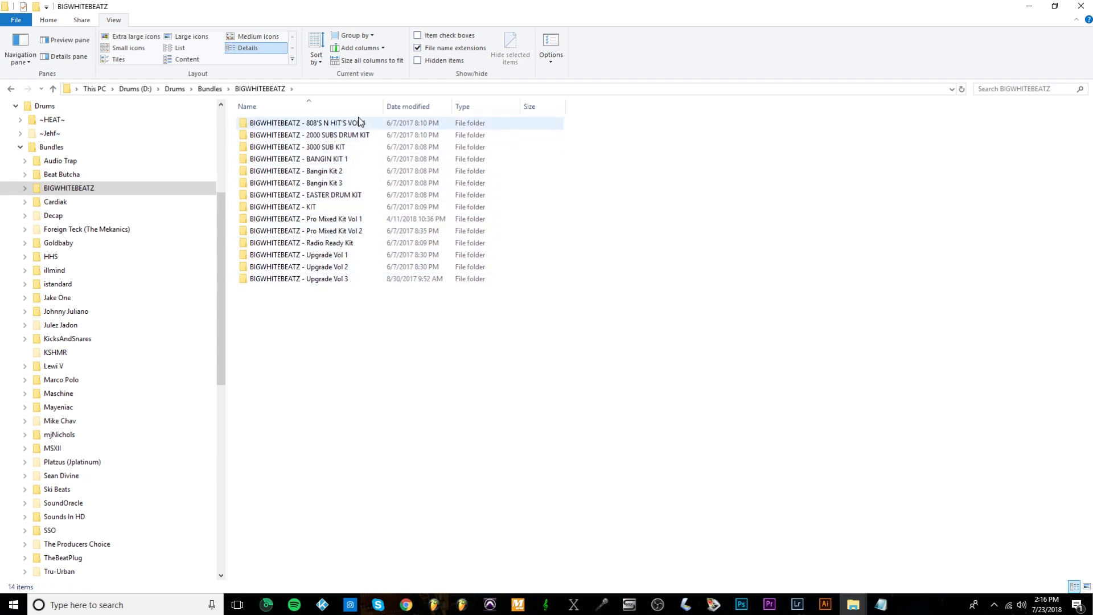
pyautogui.click(11, 89)
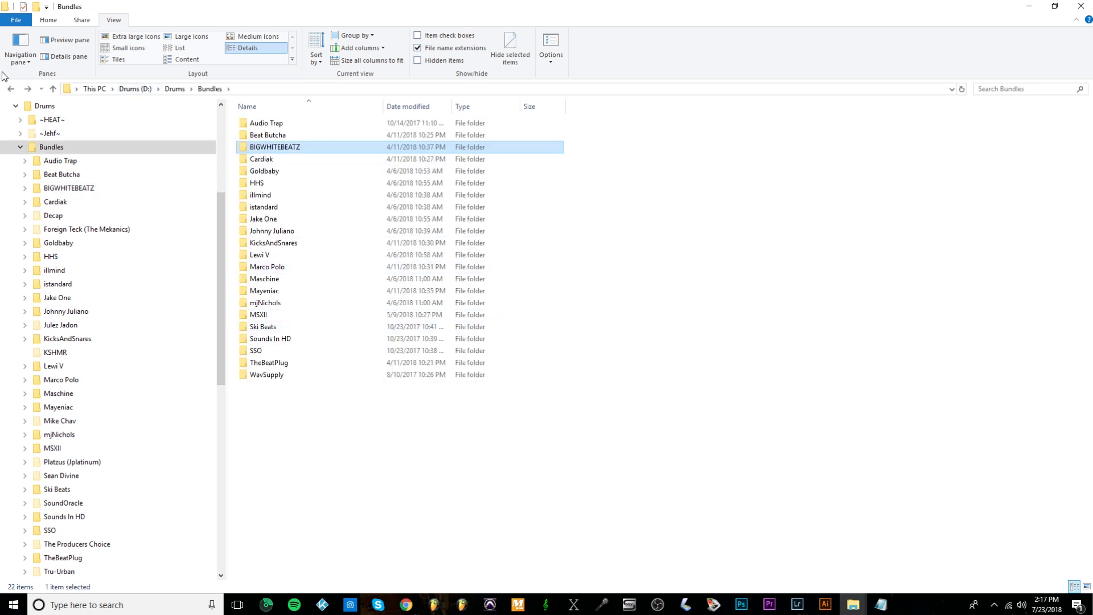
pyautogui.click(10, 89)
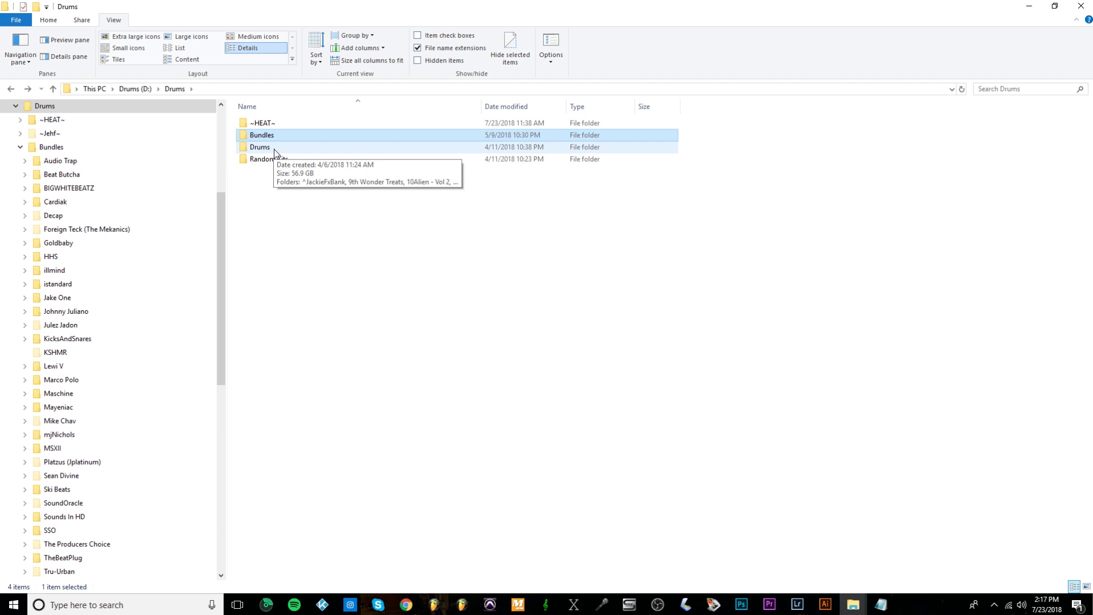
# Step: Open the Drums kits subfolder and select all six Anno Domini drumkit folders
pyautogui.doubleClick(274, 149)
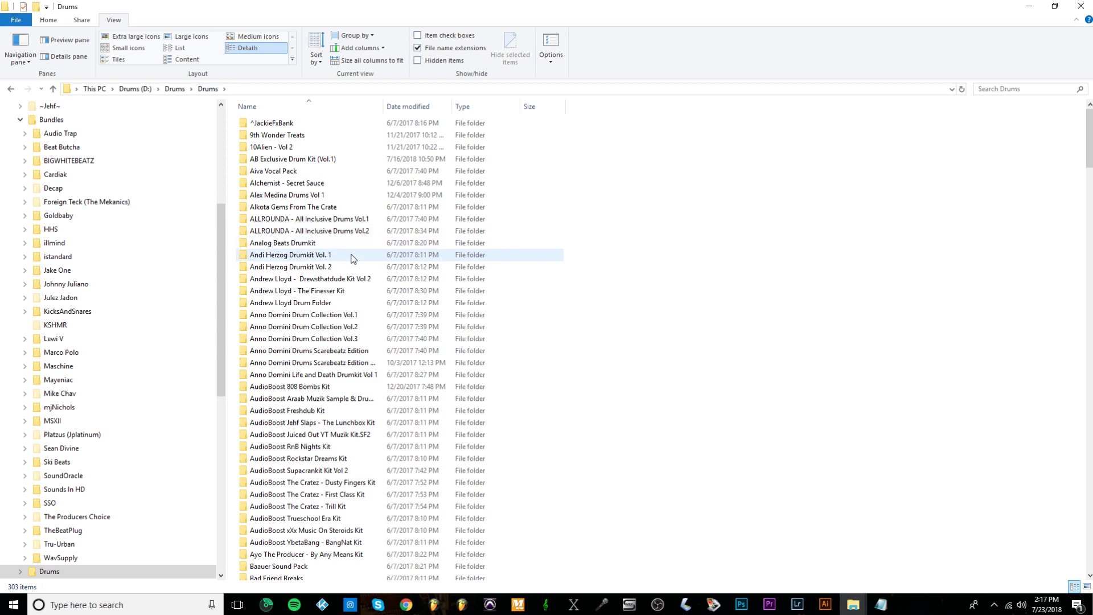
pyautogui.moveTo(353, 259)
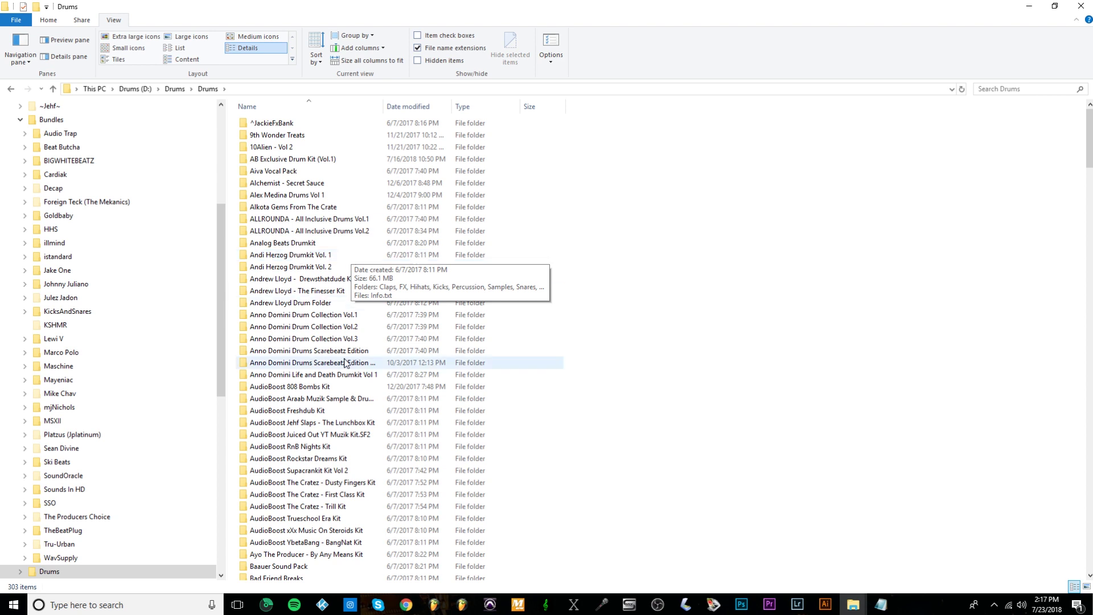
pyautogui.moveTo(342, 386)
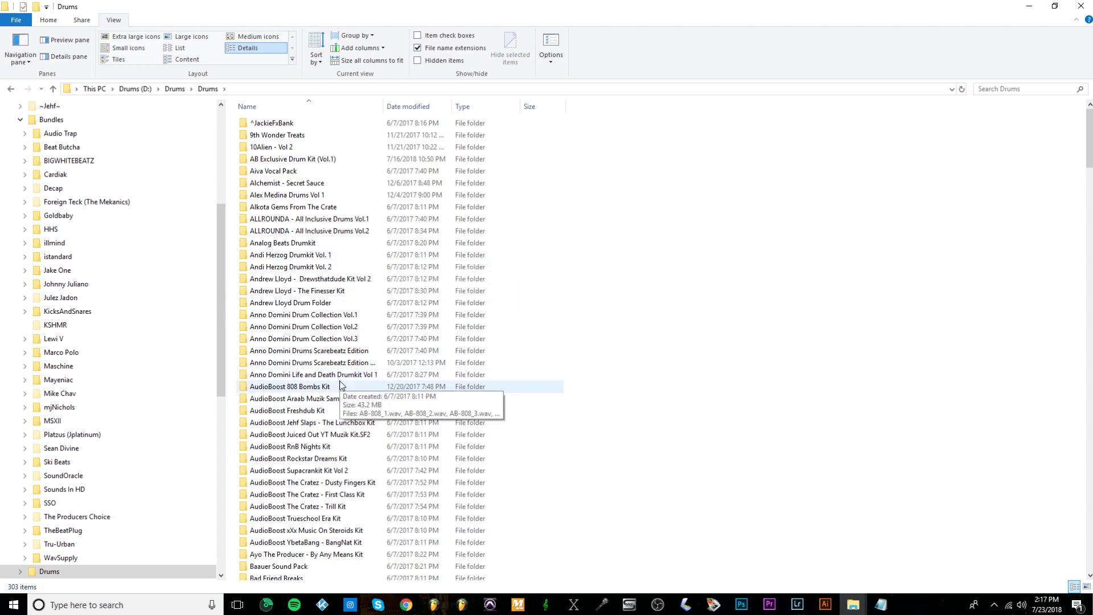
pyautogui.click(342, 374)
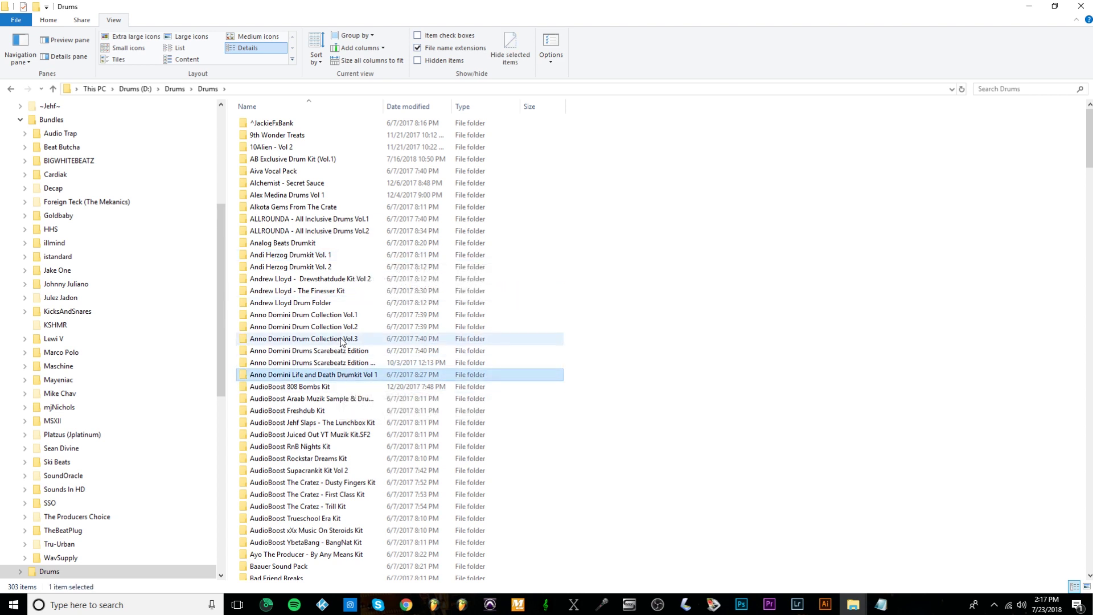
pyautogui.keyDown('shift'); pyautogui.click(343, 316); pyautogui.keyUp('shift')
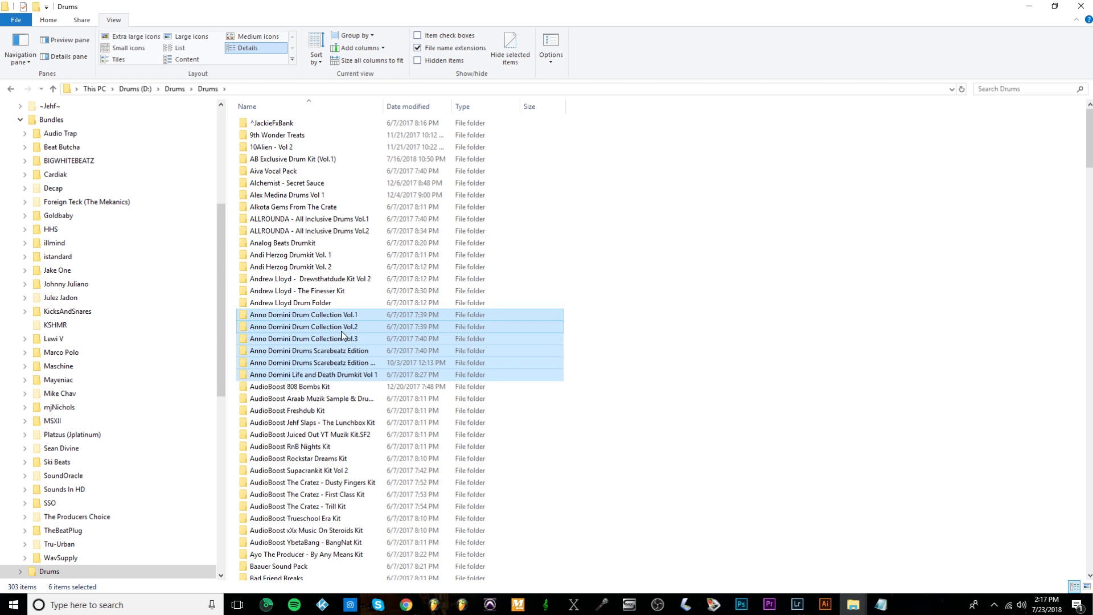
# Step: Go up to the top-level Drums folder, view Random Kits, then return
pyautogui.hotkey('alt', 'Up')
pyautogui.doubleClick(269, 159)
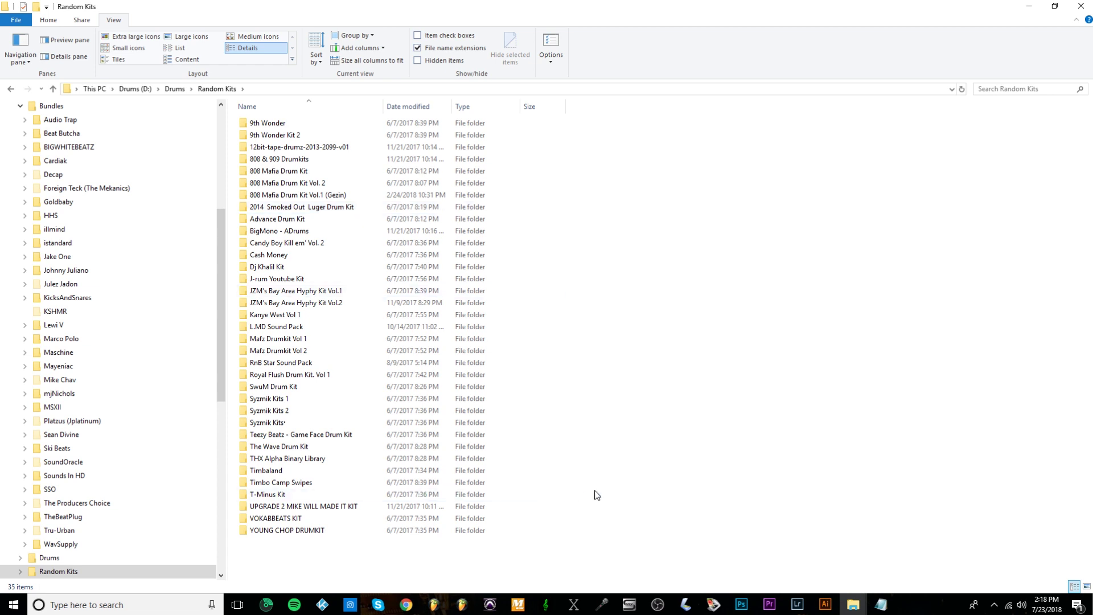
pyautogui.click(13, 90)
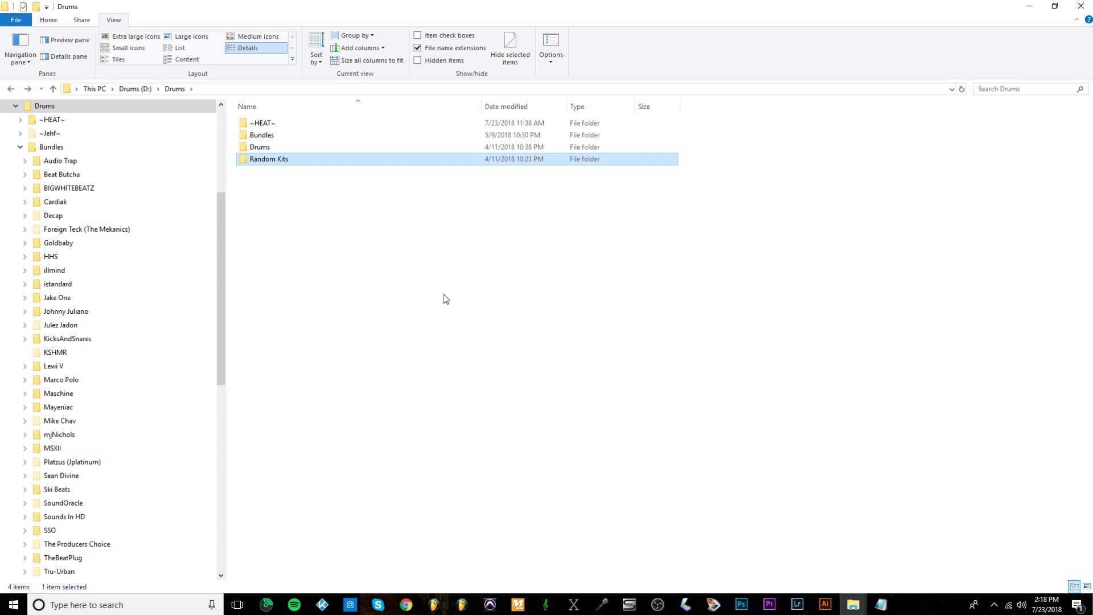
# Step: In FL Studio's browser, expand Drums, collapse Bundles, then collapse Drums again
pyautogui.click(462, 605)
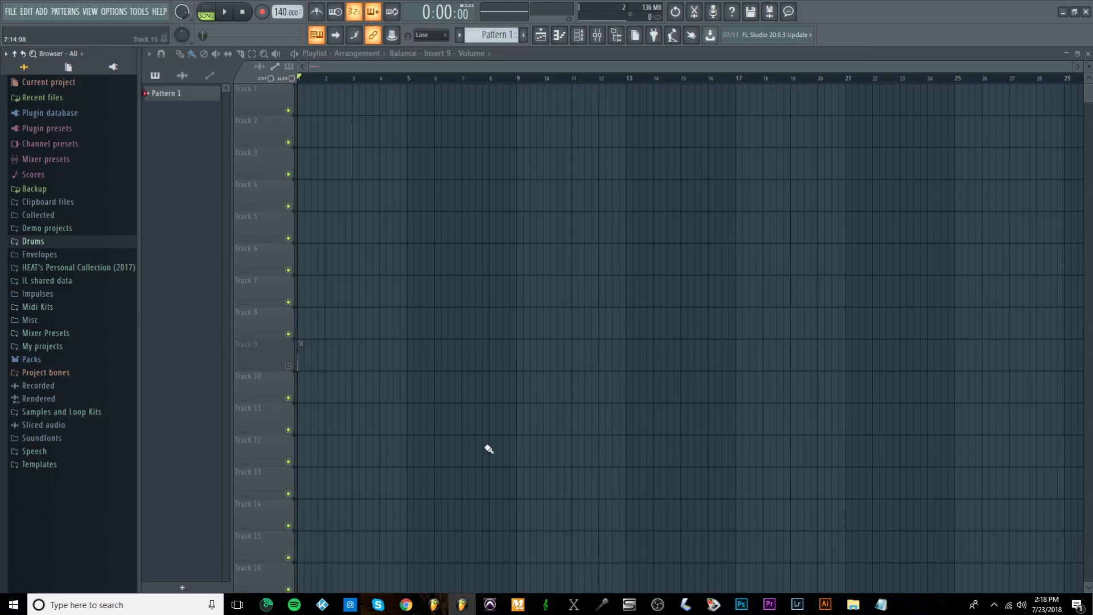
pyautogui.click(68, 244)
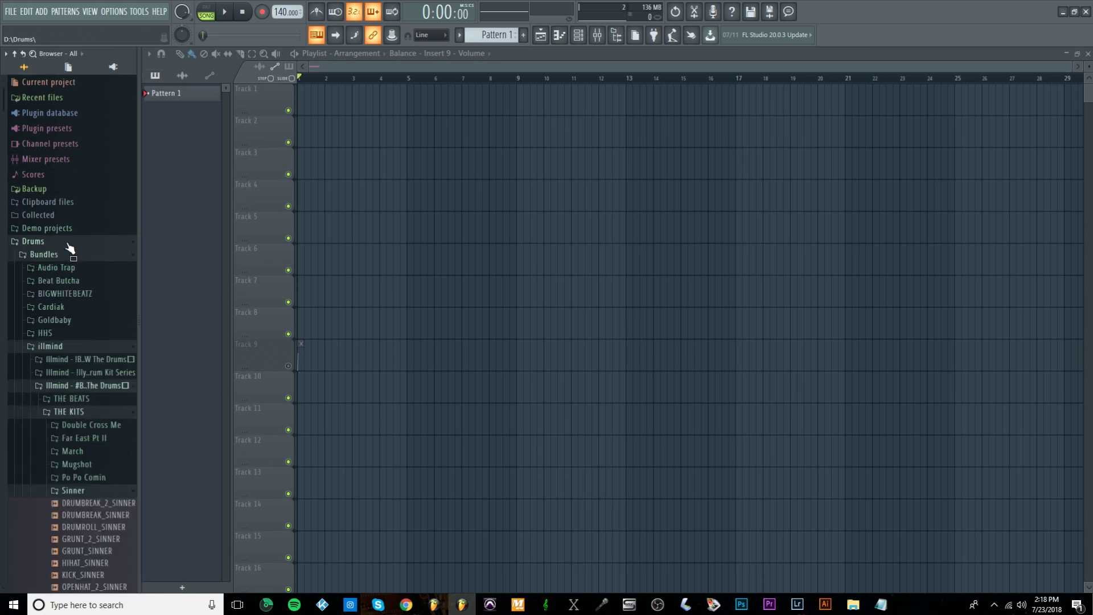
pyautogui.click(71, 257)
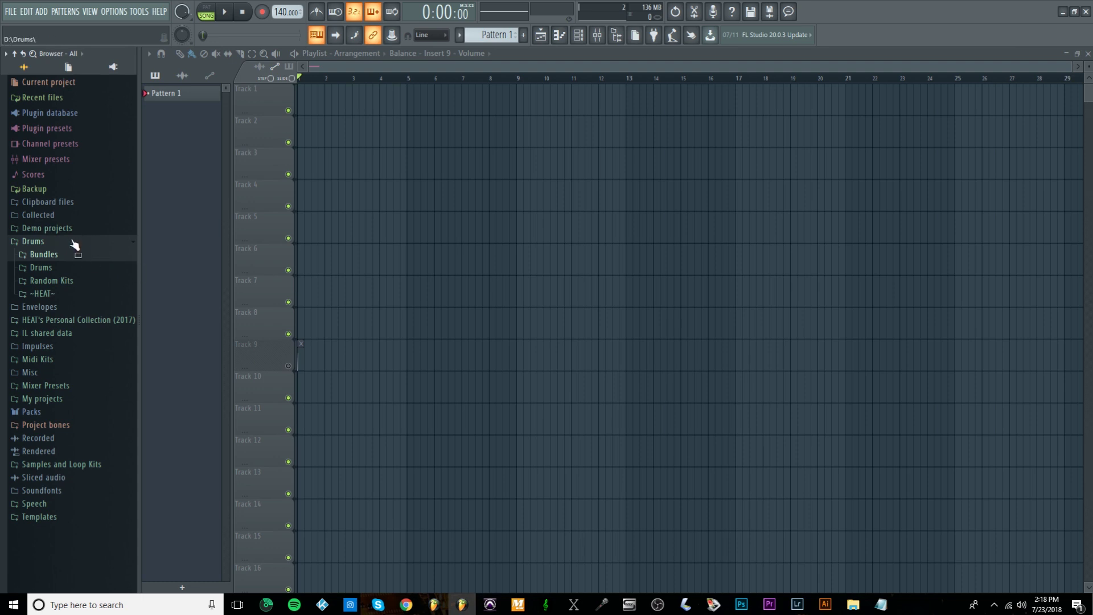
pyautogui.click(104, 241)
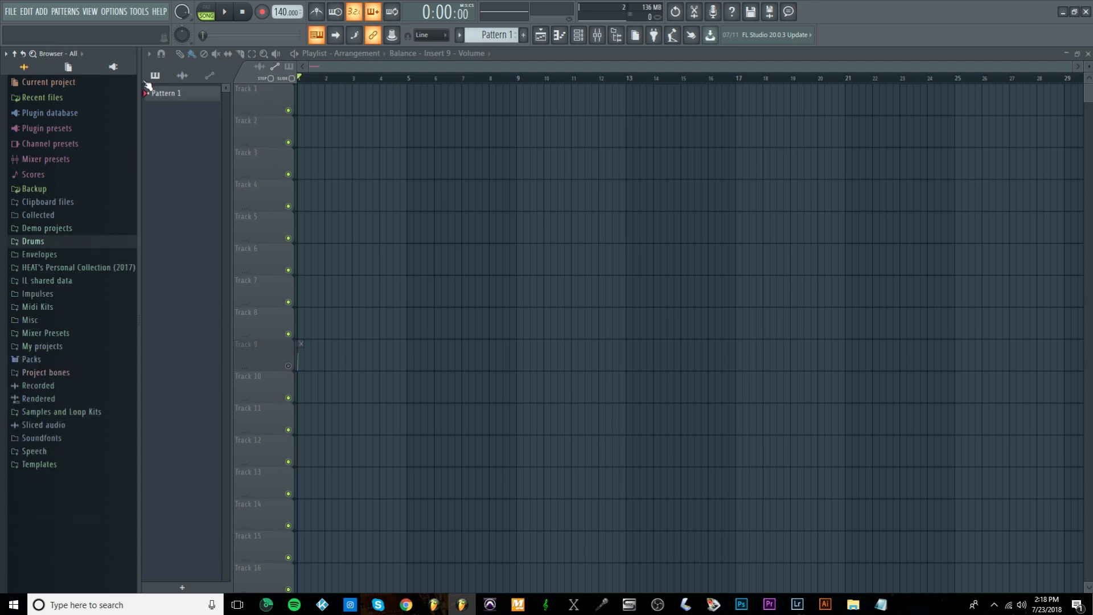
# Step: Open Options > File settings and cancel adding a new search folder, keeping D:\Drums listed
pyautogui.click(114, 12)
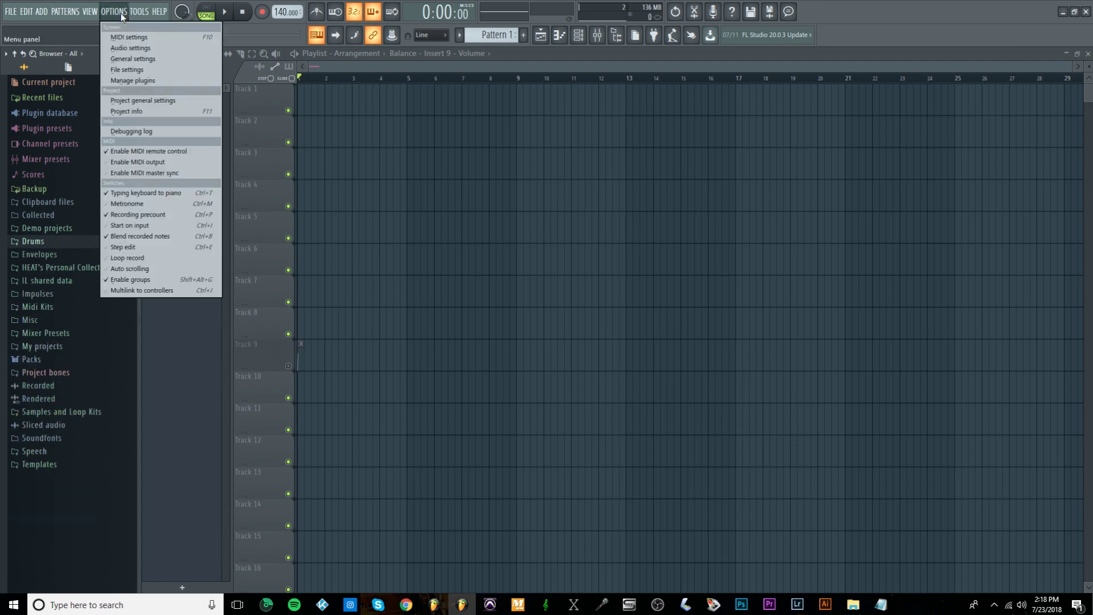
pyautogui.click(176, 72)
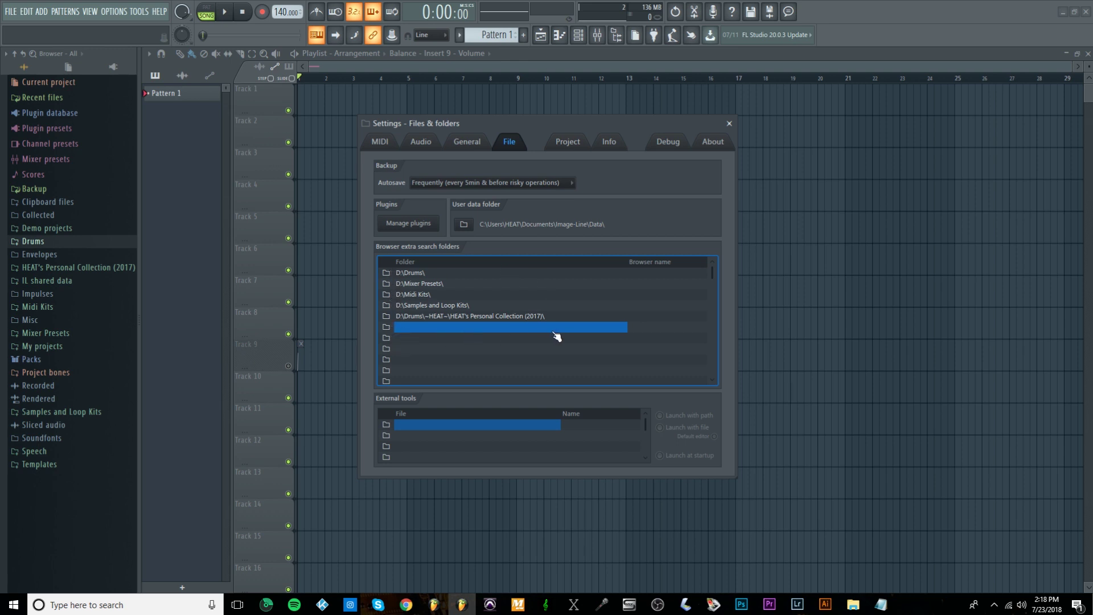
pyautogui.click(387, 328)
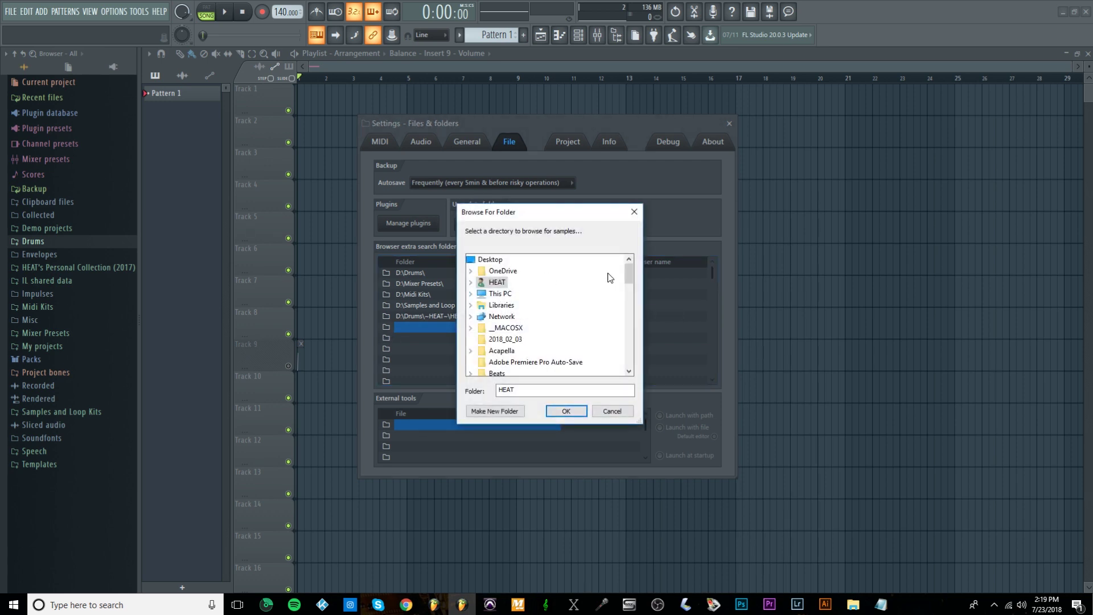
pyautogui.click(611, 411)
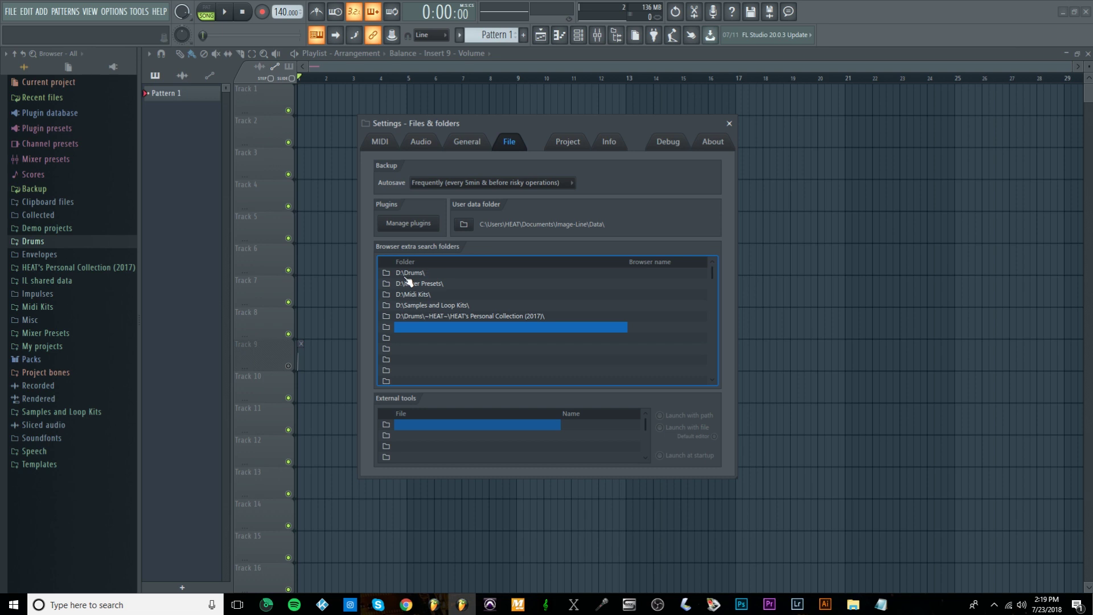
# Step: Close the settings window and expand Drums and its Bundles folder in the browser
pyautogui.click(731, 126)
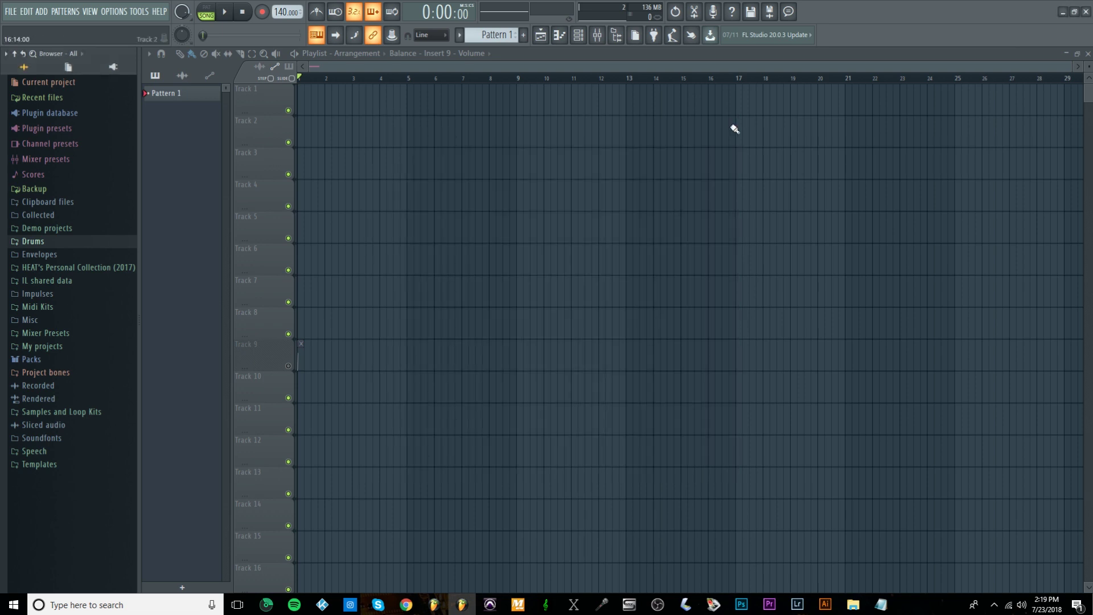
pyautogui.click(90, 246)
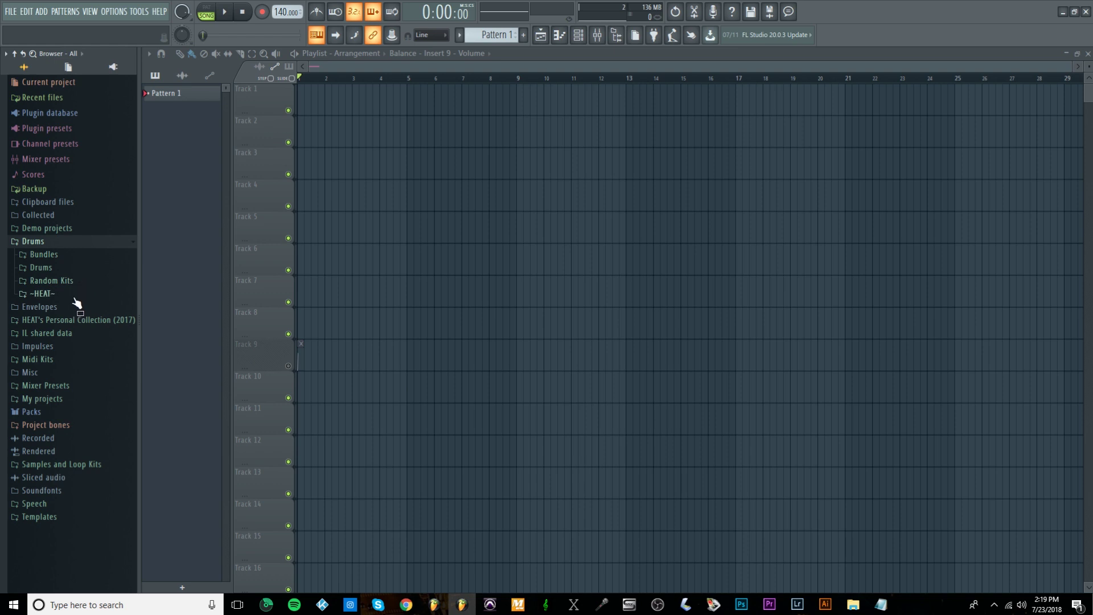
pyautogui.click(76, 260)
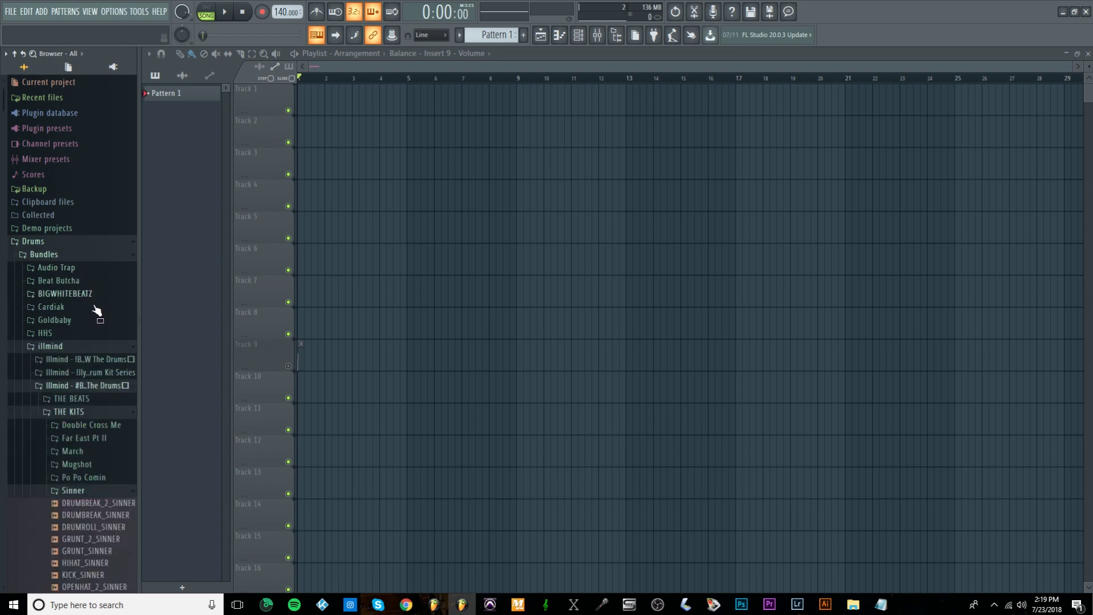
# Step: Collapse the illmind and Jake One kit folders and toggle WavSupply in Bundles
pyautogui.click(95, 348)
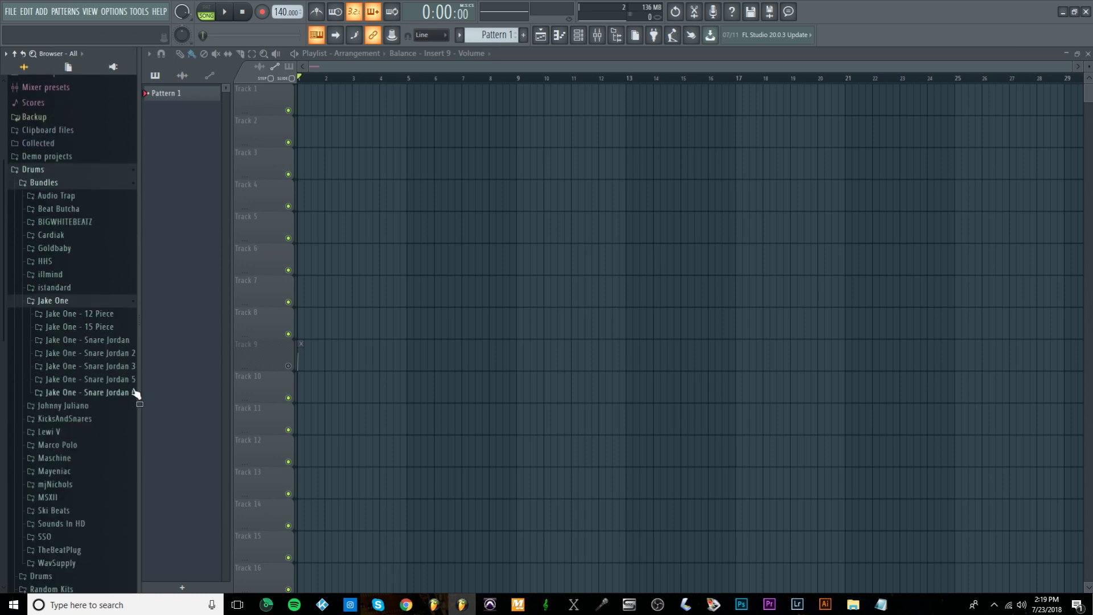
pyautogui.click(84, 302)
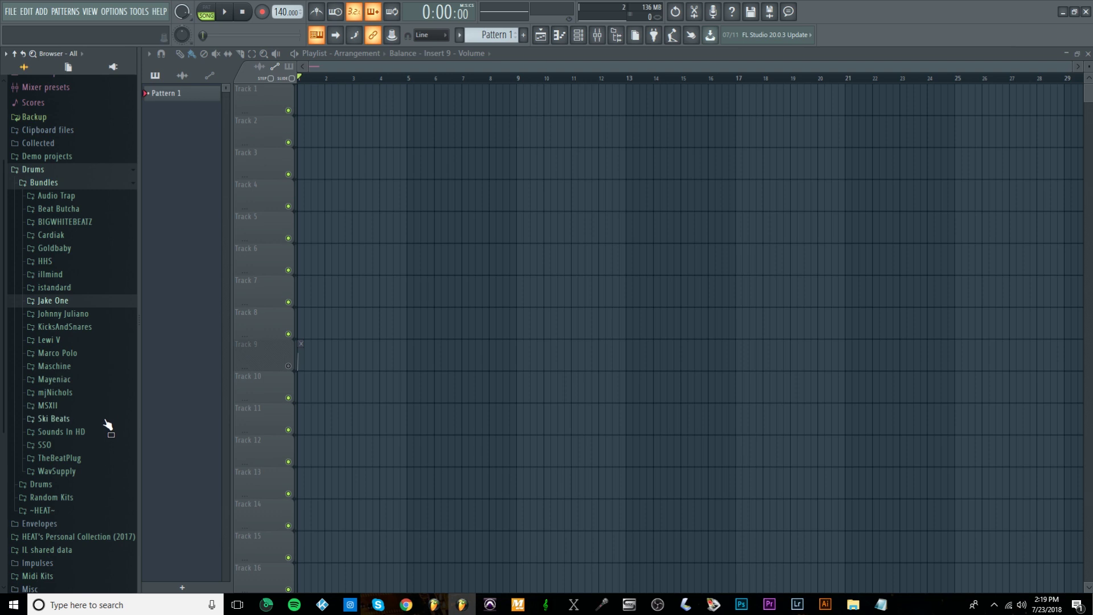
pyautogui.click(106, 473)
pyautogui.scroll(-5, 108, 452)
pyautogui.scroll(5, 107, 442)
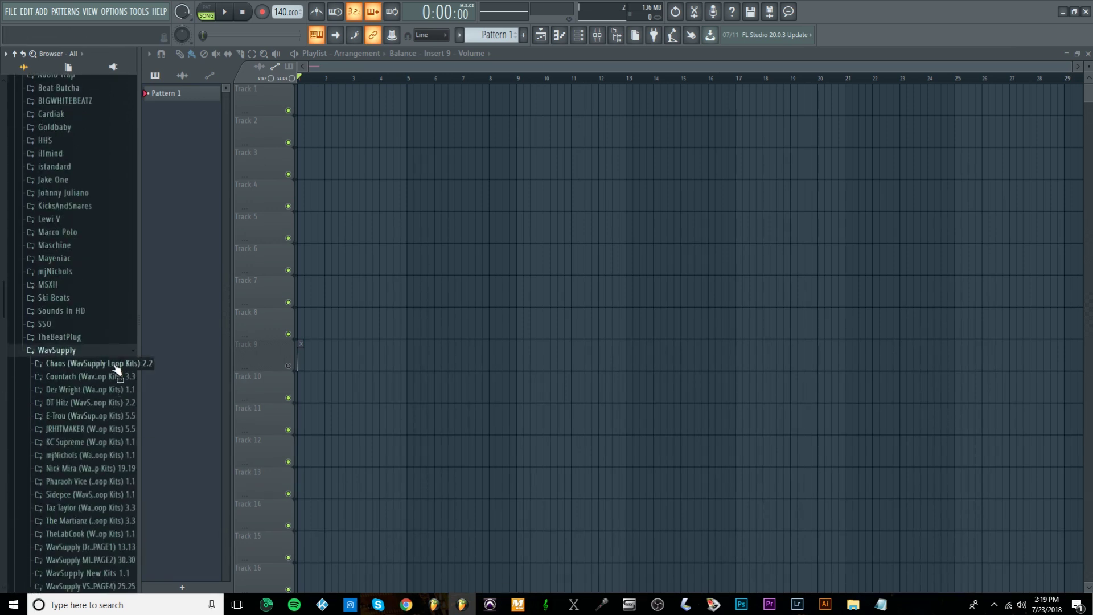
pyautogui.scroll(5, 117, 362)
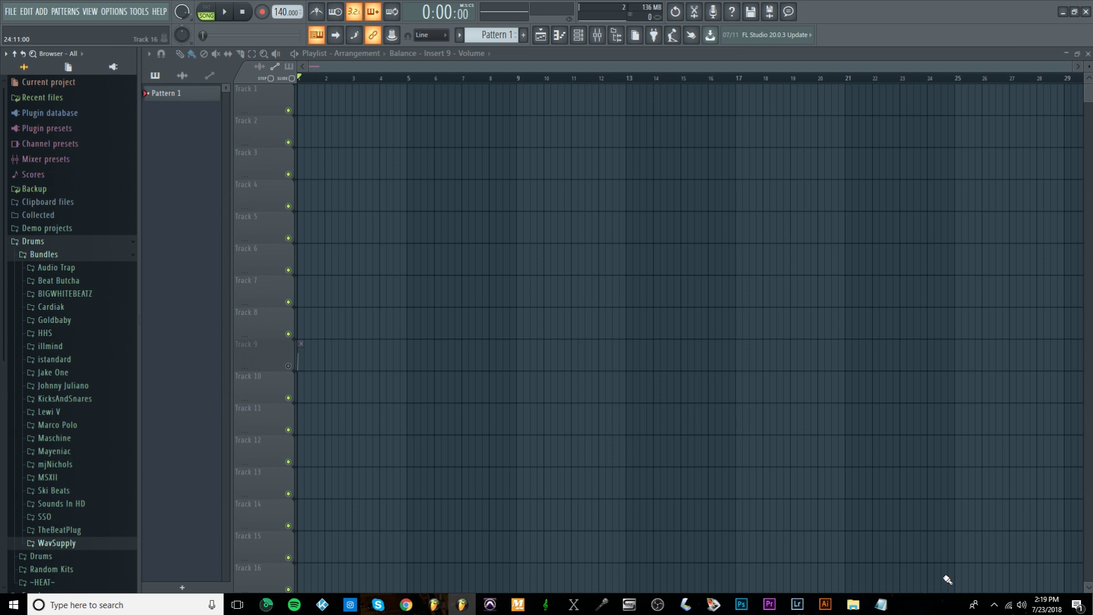
pyautogui.moveTo(853, 603)
pyautogui.click(799, 542)
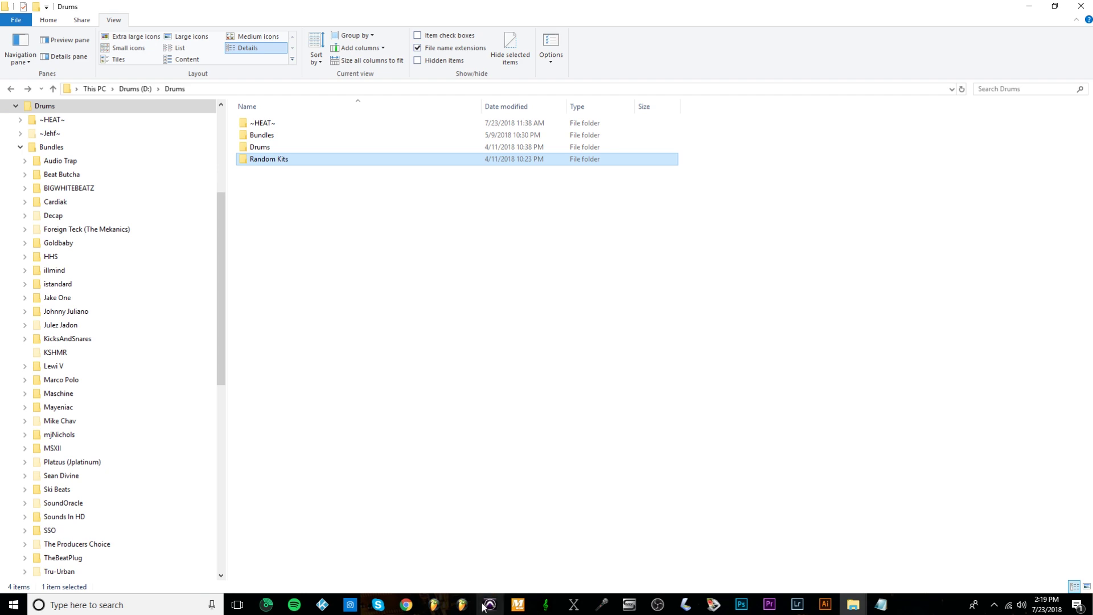
pyautogui.click(461, 605)
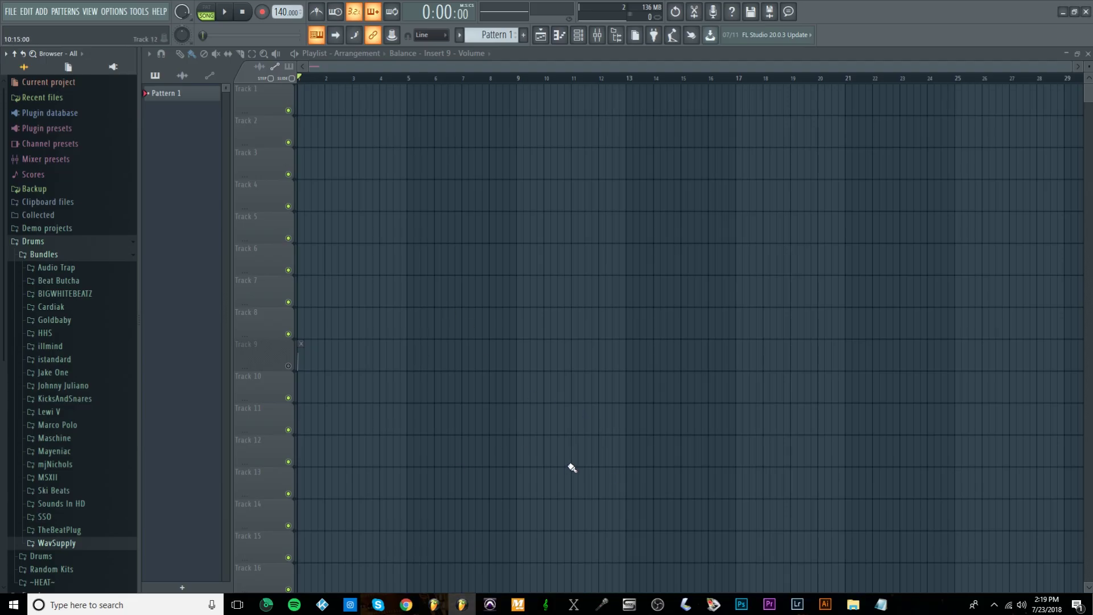